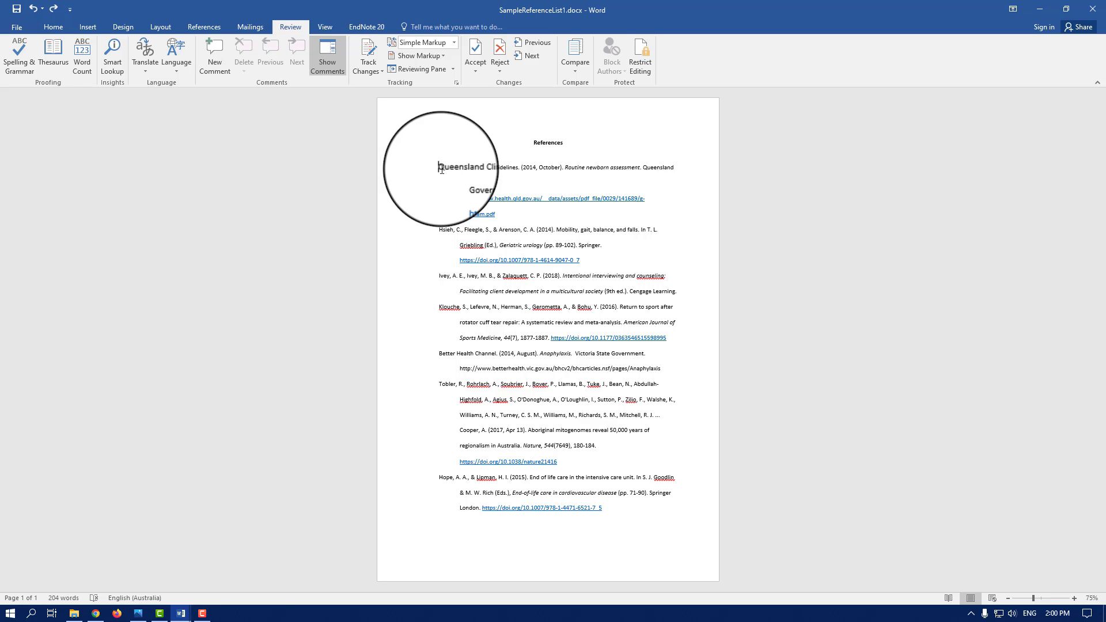
Step: Select all reference entries under the References heading and show the Home tab tools
drag(439, 169, 627, 511)
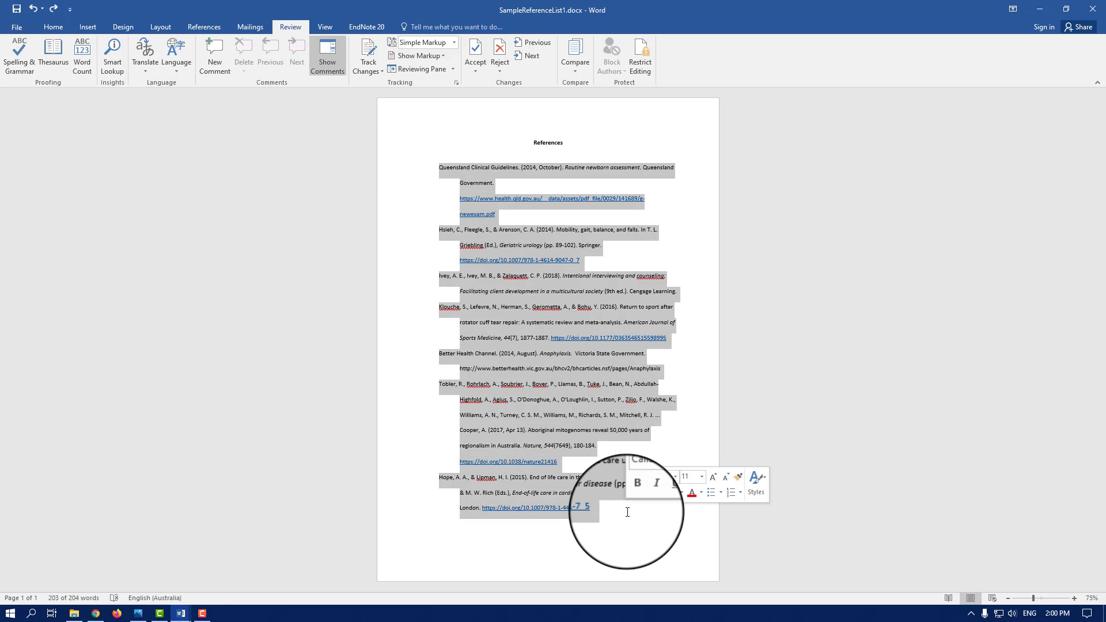
click(52, 29)
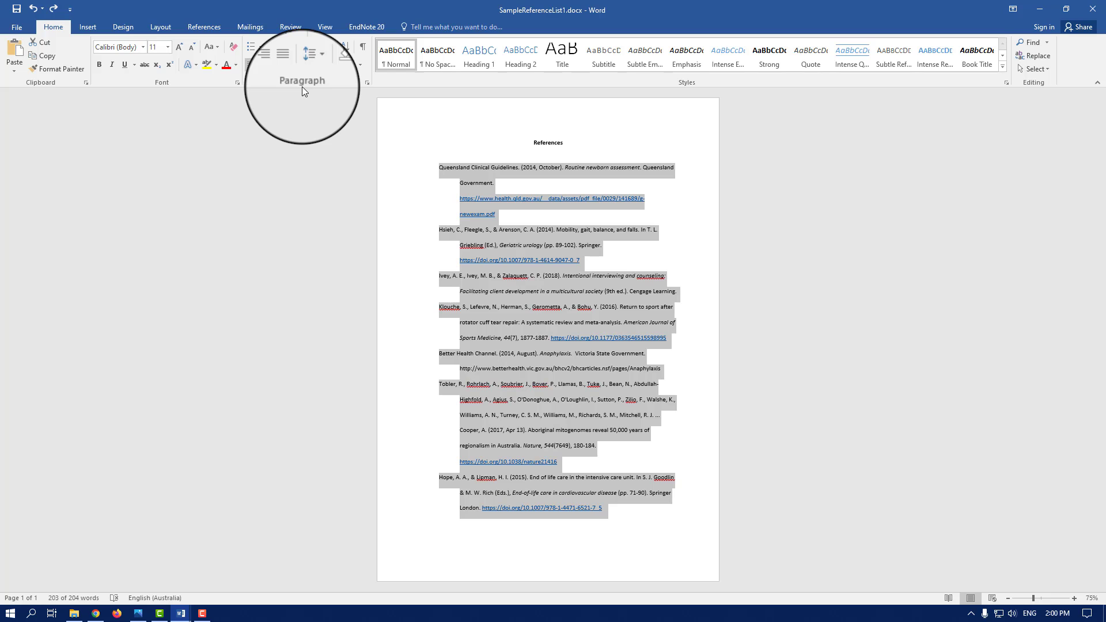
Step: Open the Sort Text dialog for the selected references, set to Paragraphs, Text, Ascending
click(348, 49)
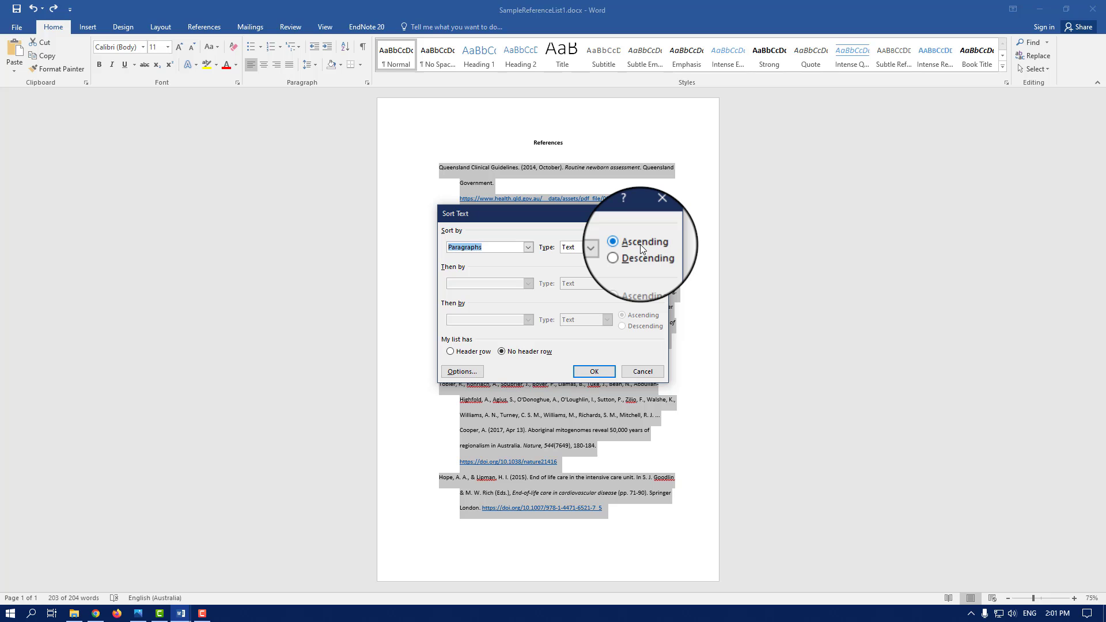
click(595, 372)
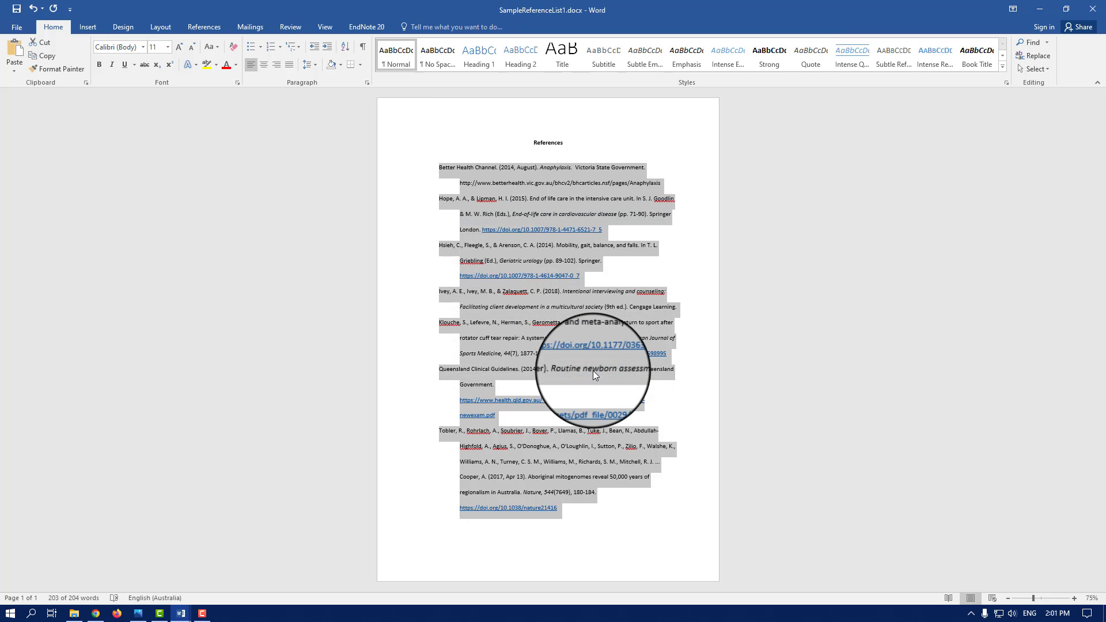
click(426, 323)
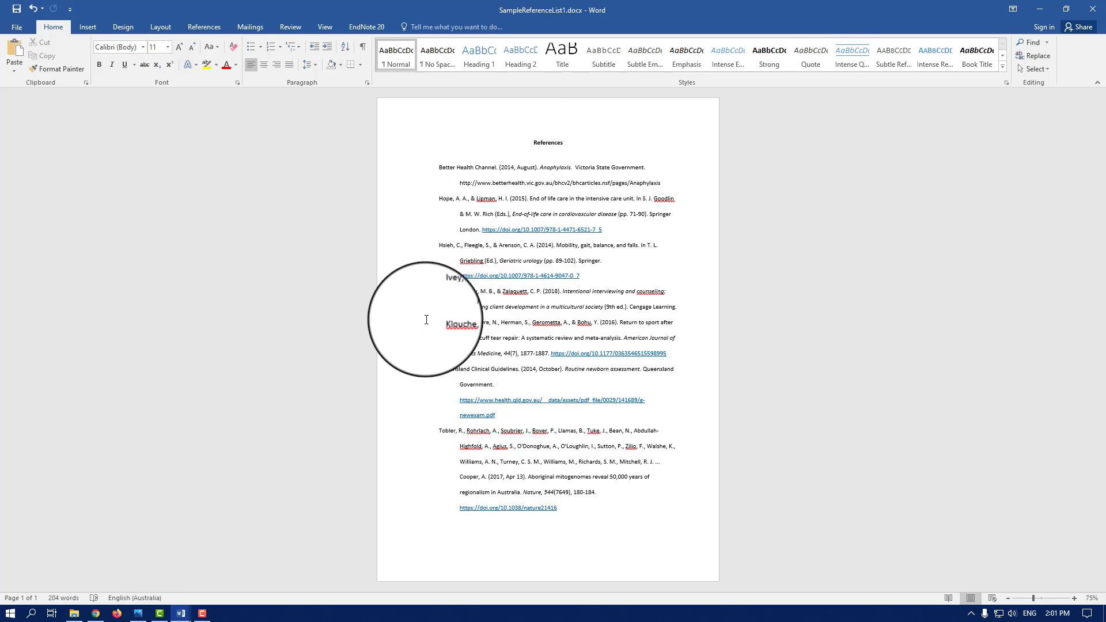